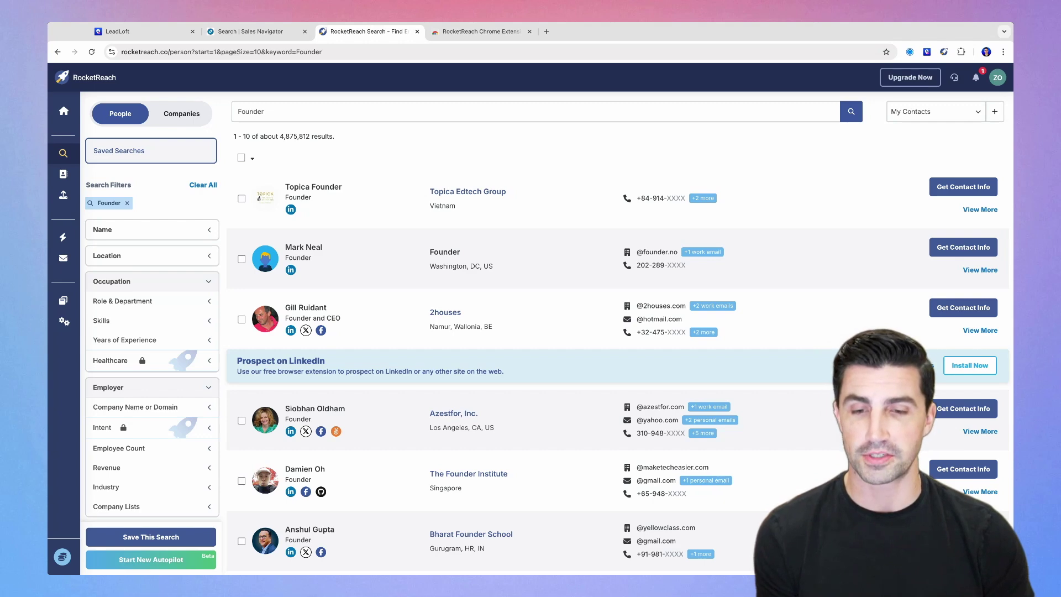
Switch to the Sales Navigator lead search for 'founder AND io' with 11K+ results.
left_click(242, 32)
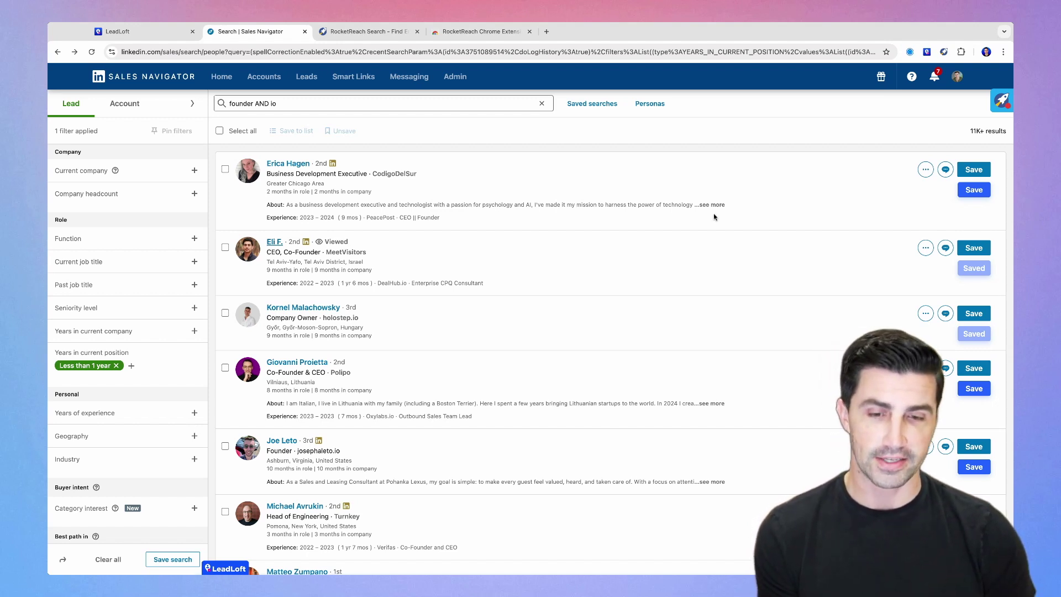
Check RocketReach contact data, then view the MeetVisitors co-founder's lead details and account insights.
left_click(995, 104)
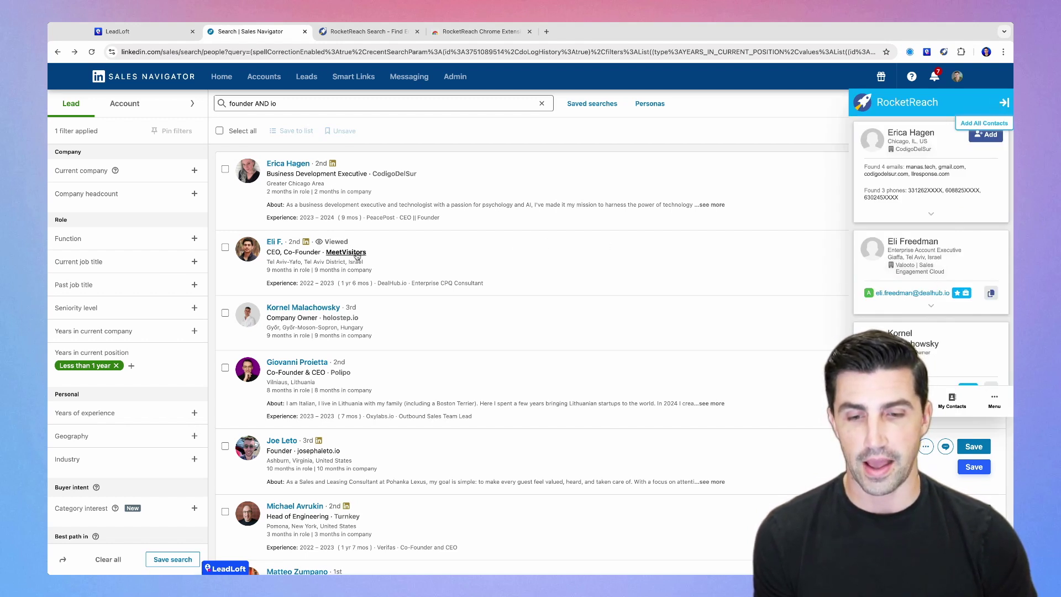
mouse_move(349, 255)
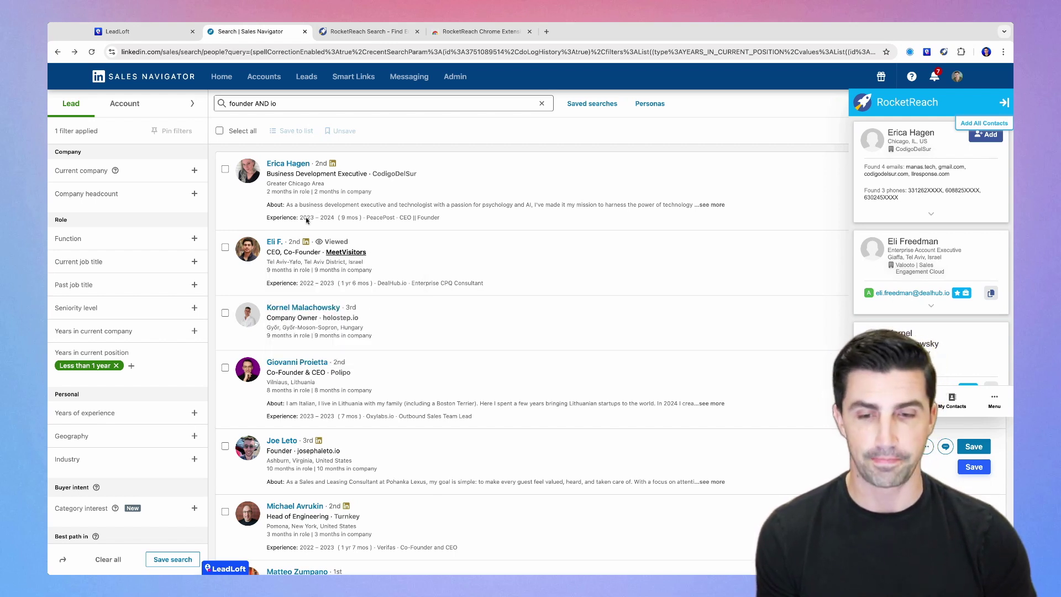
left_click(274, 242)
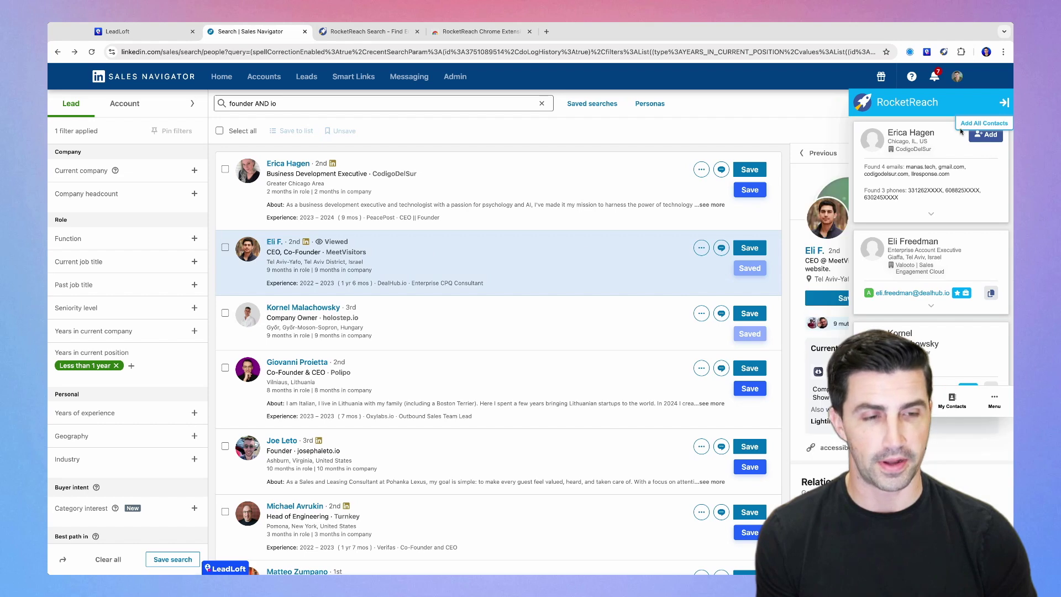
left_click(1003, 102)
scroll(900, 276, "down", 2)
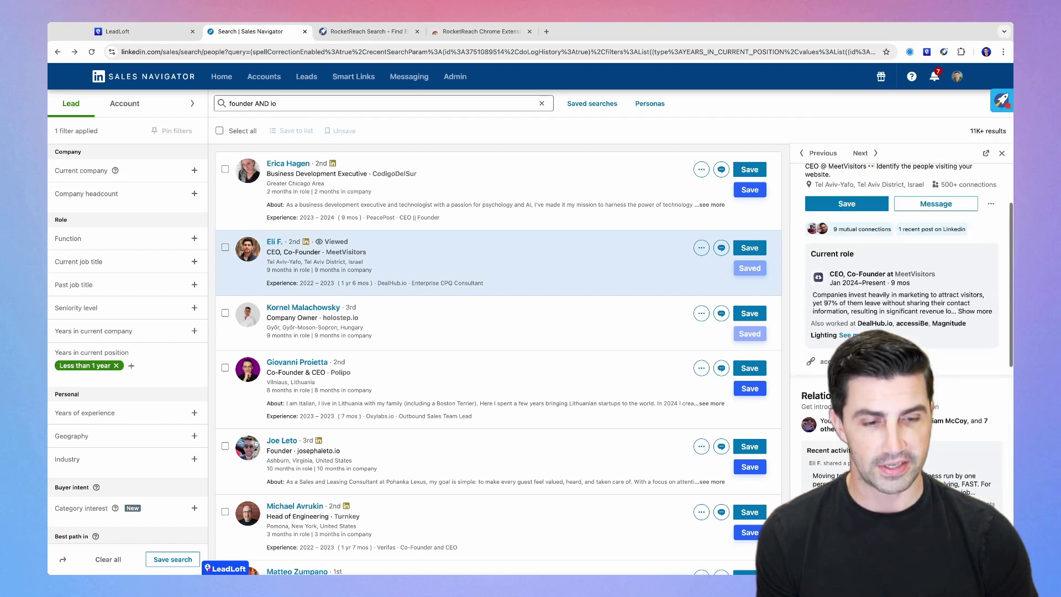
scroll(900, 276, "down", 5)
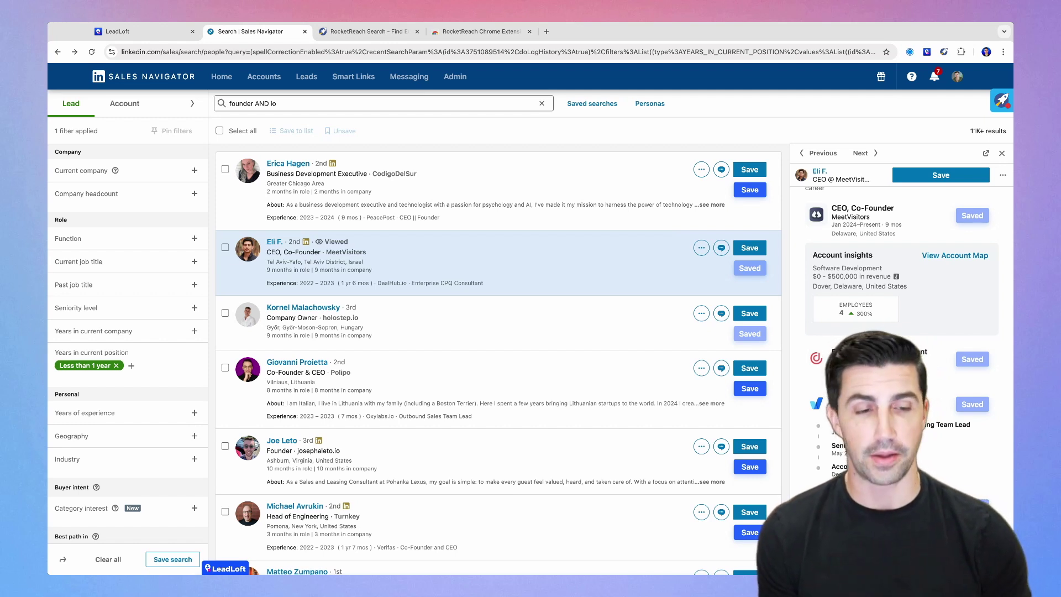
Assign the lead to LeadLoft segment 'Founder - 11-50 - AI' with no playbook, then view the pipeline.
left_click(1002, 154)
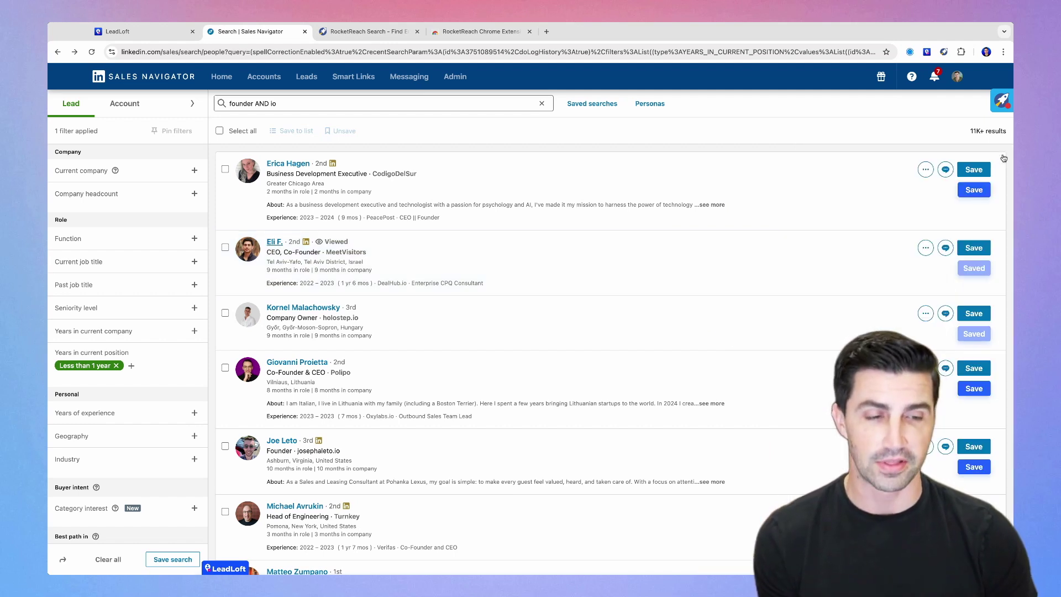
left_click(226, 569)
left_click(223, 556)
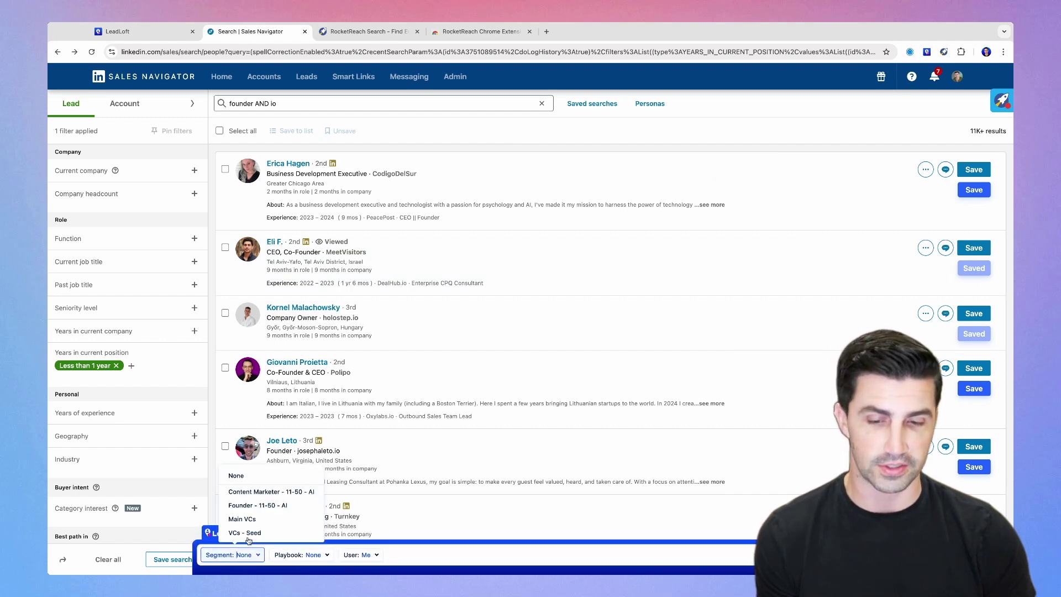
left_click(248, 506)
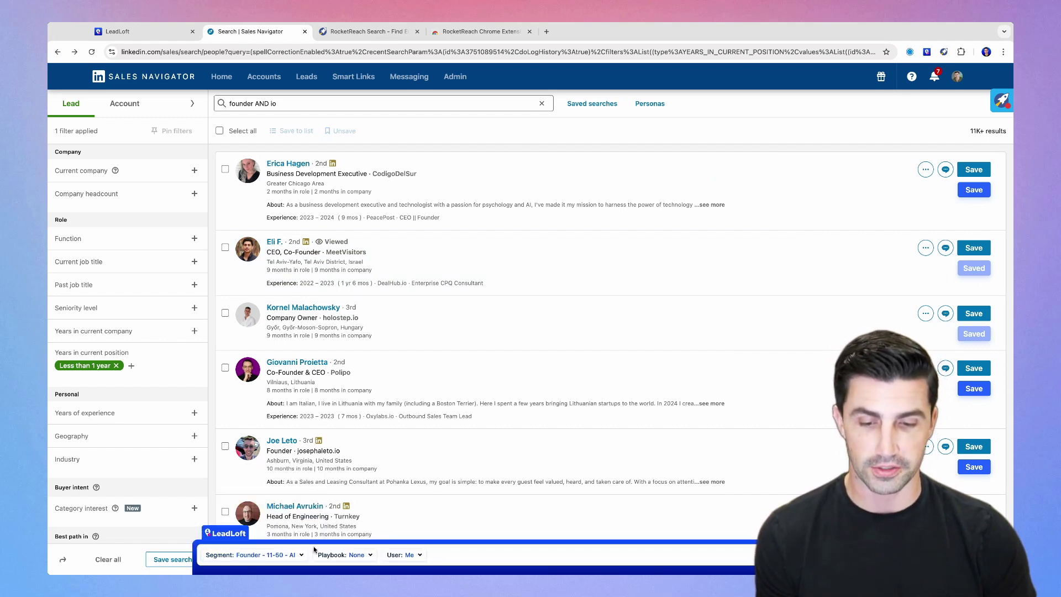
left_click(345, 555)
left_click(345, 555)
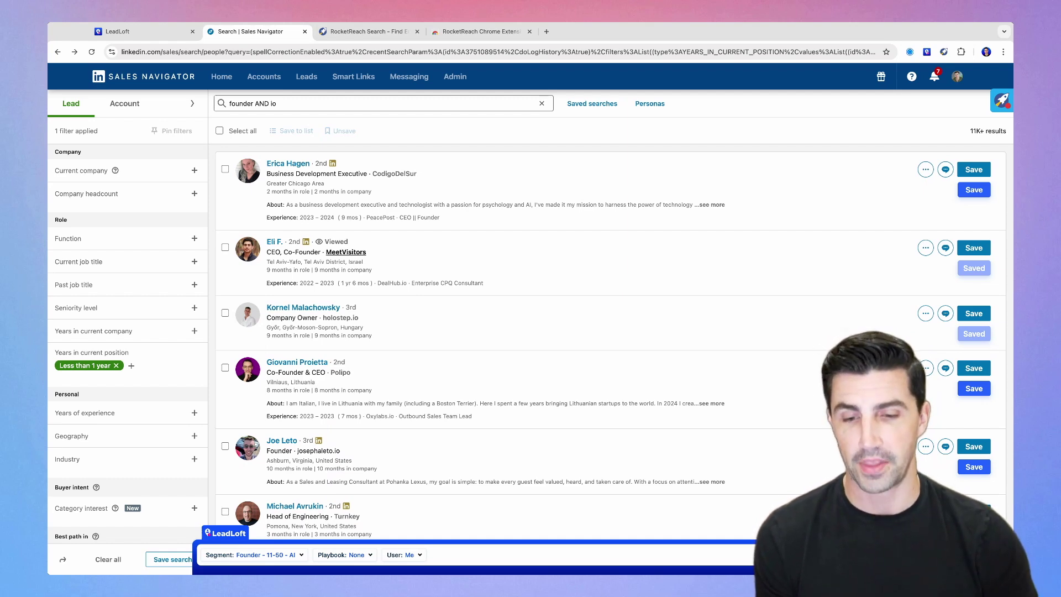
left_click(117, 32)
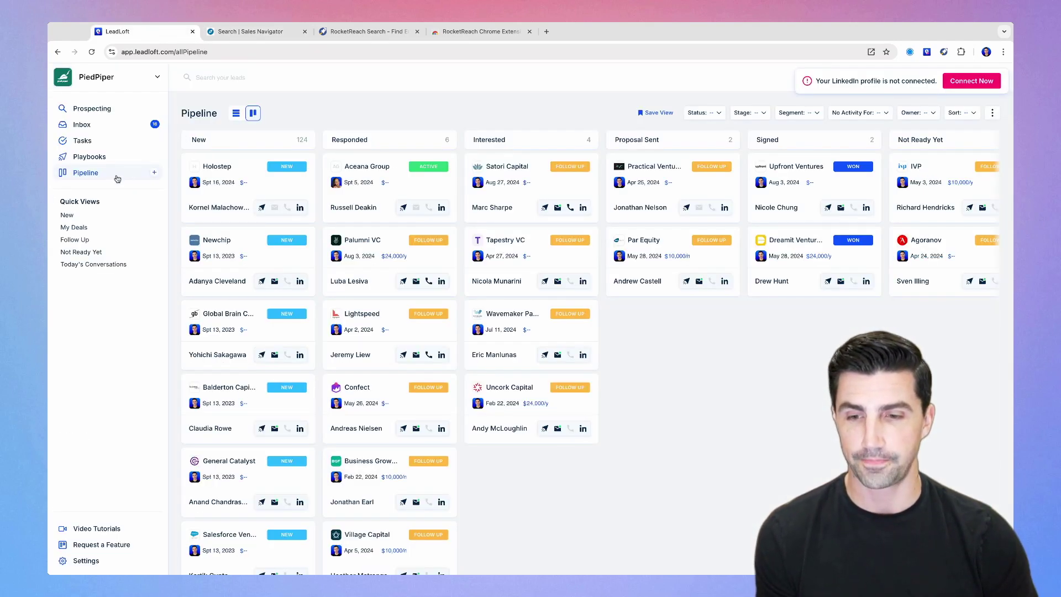
Reload LeadLoft's pipeline to show MeetVisitors under New, then return to Sales Navigator.
left_click(118, 178)
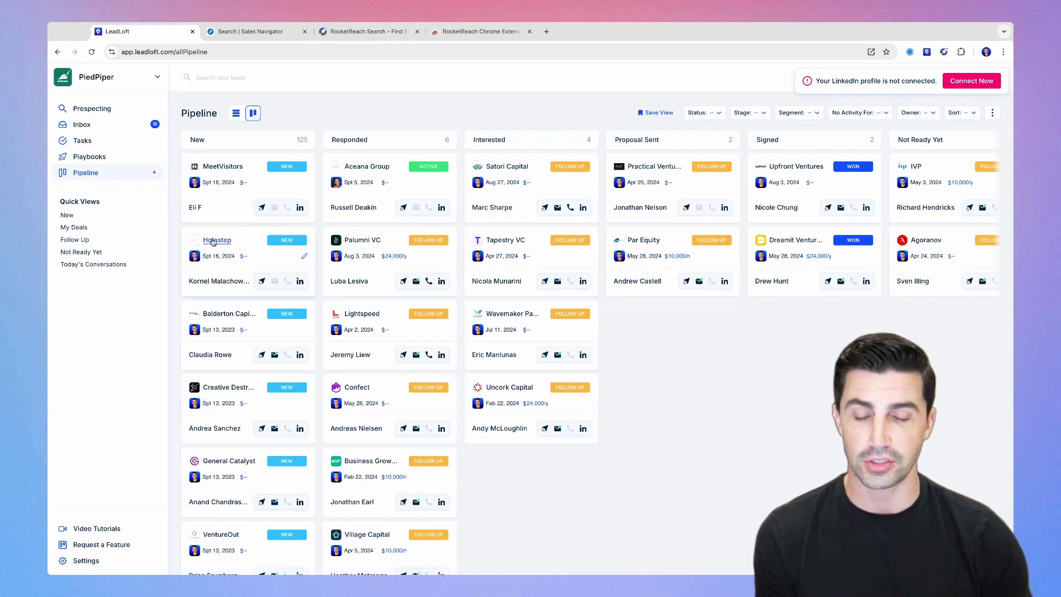
key("ctrl+Tab")
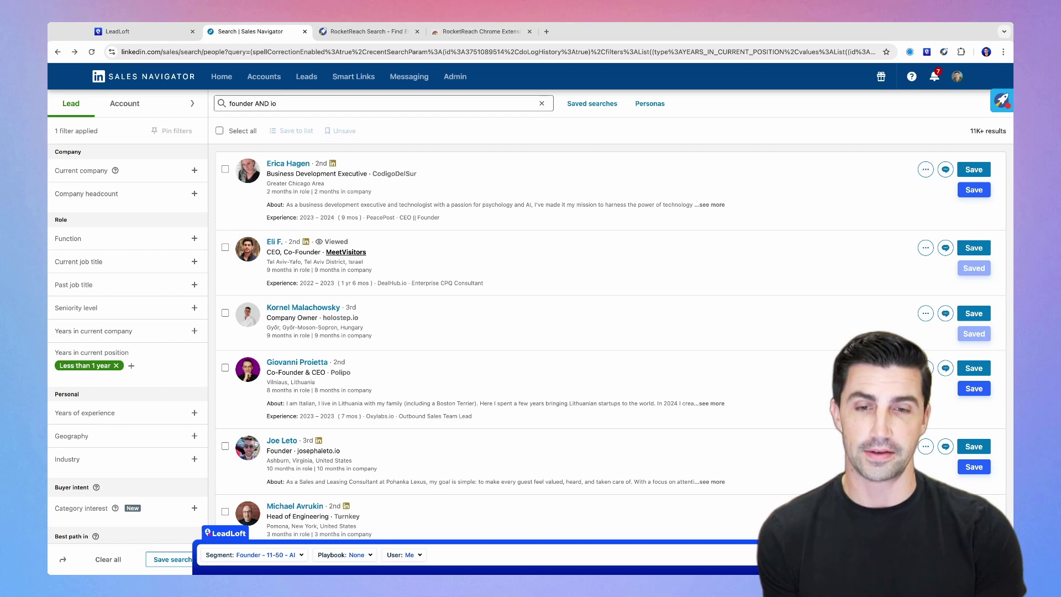
Return to RocketReach's Founder search results (about 4,875,812 results).
left_click(357, 32)
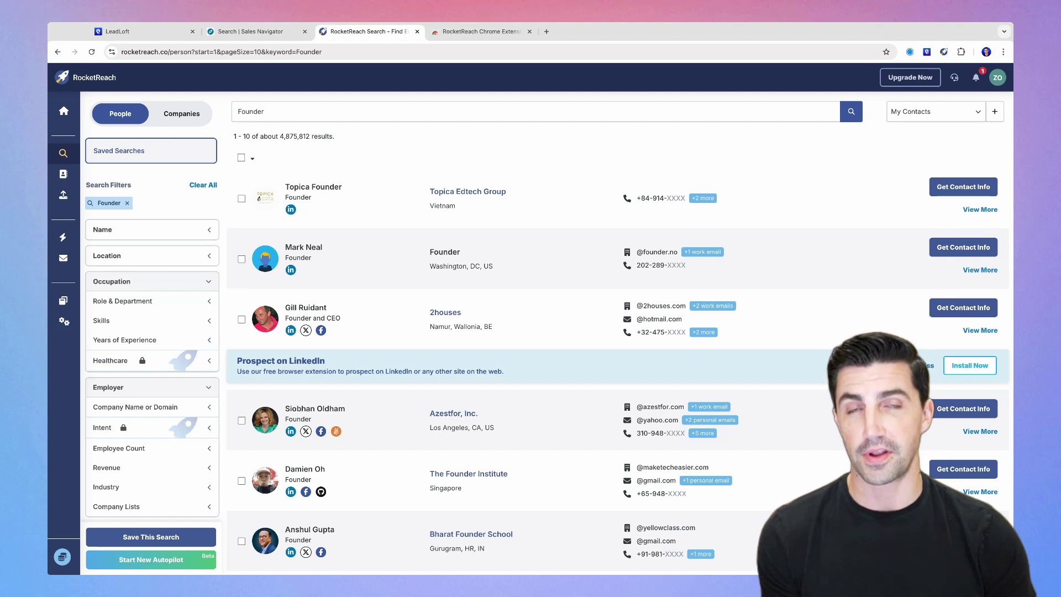
View RocketReach's Autopilot upgrade prompt, then LeadLoft's Playbooks list including BounceShield Demo.
mouse_move(51, 161)
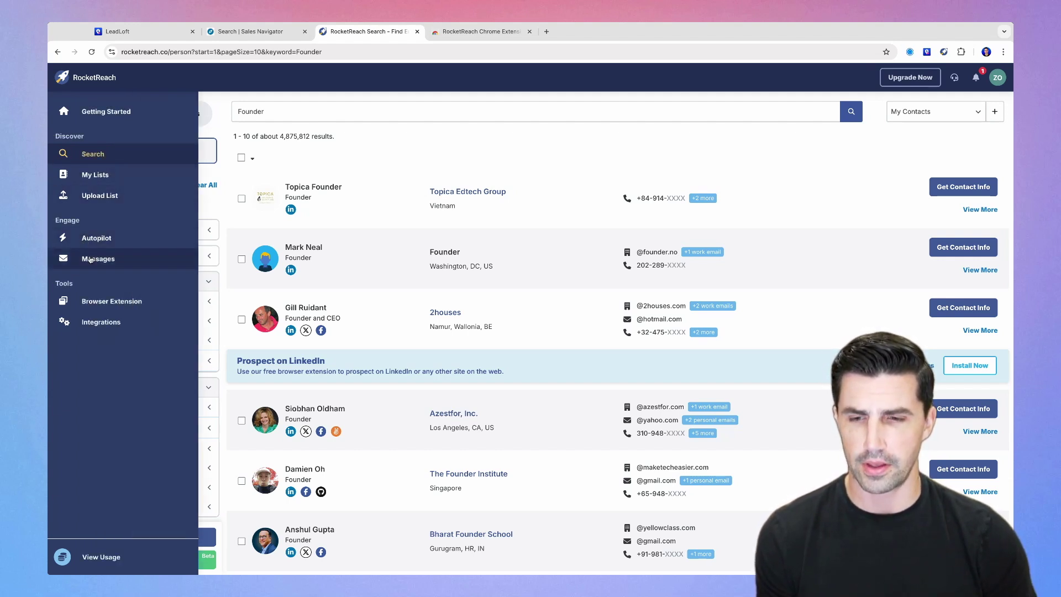
left_click(106, 245)
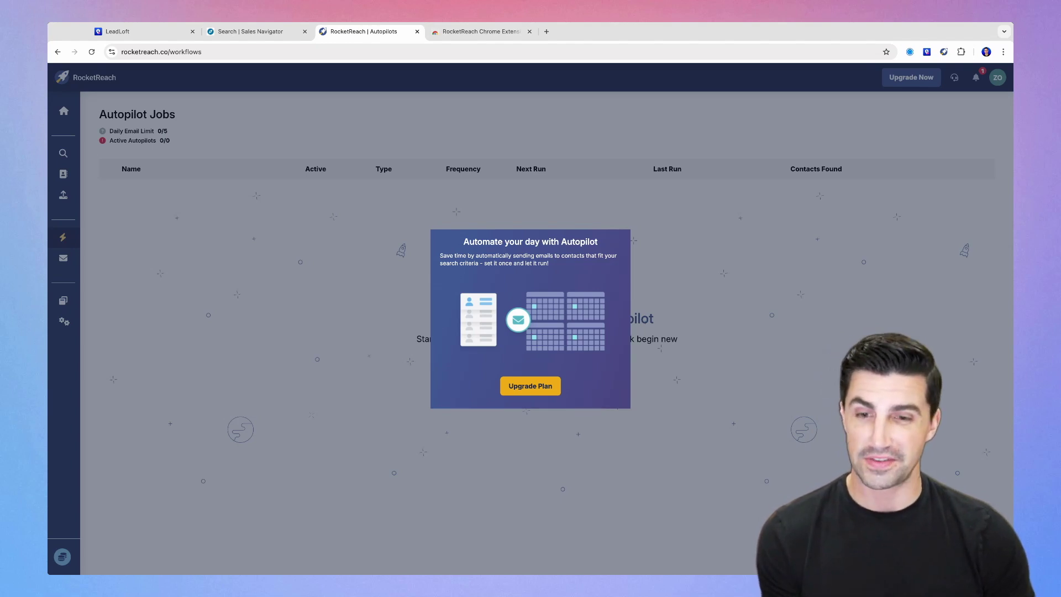
left_click(131, 37)
left_click(118, 159)
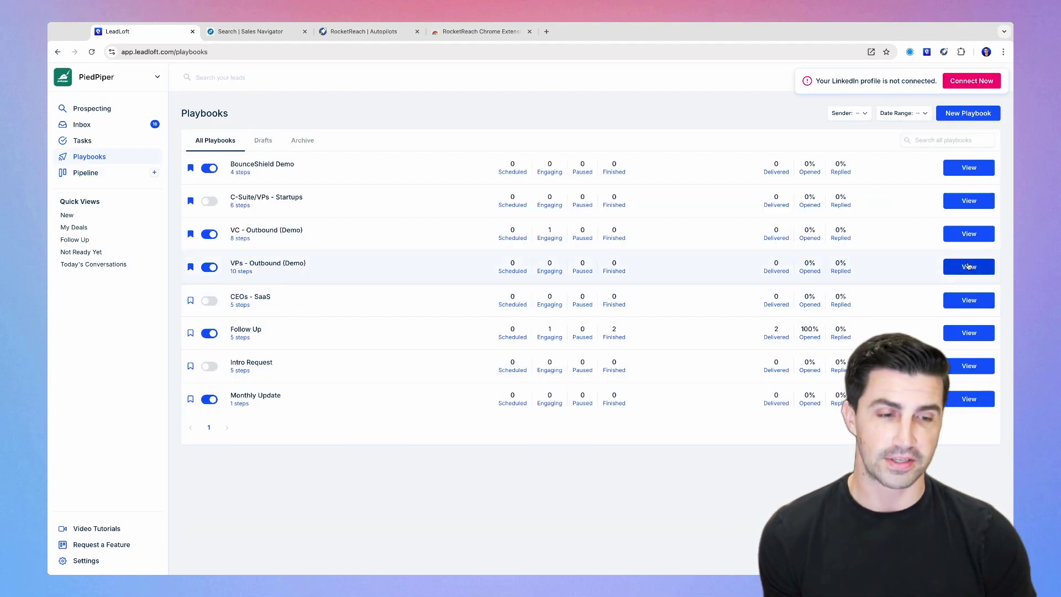
View LeadLoft's ten-step 'VPs - Outbound (Demo)' playbook, then go back to RocketReach Autopilot.
left_click(968, 266)
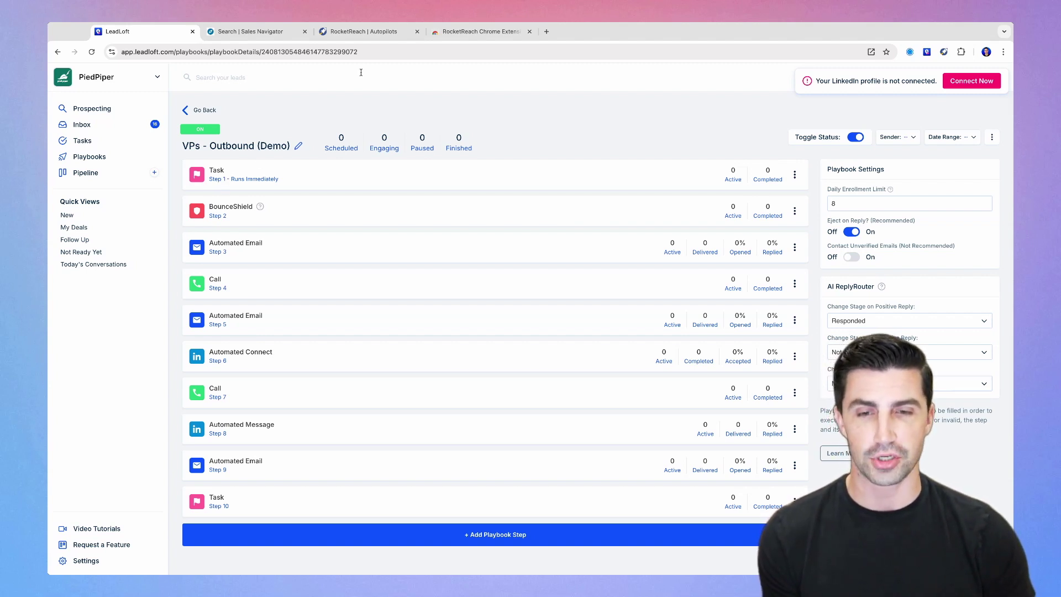
left_click(345, 32)
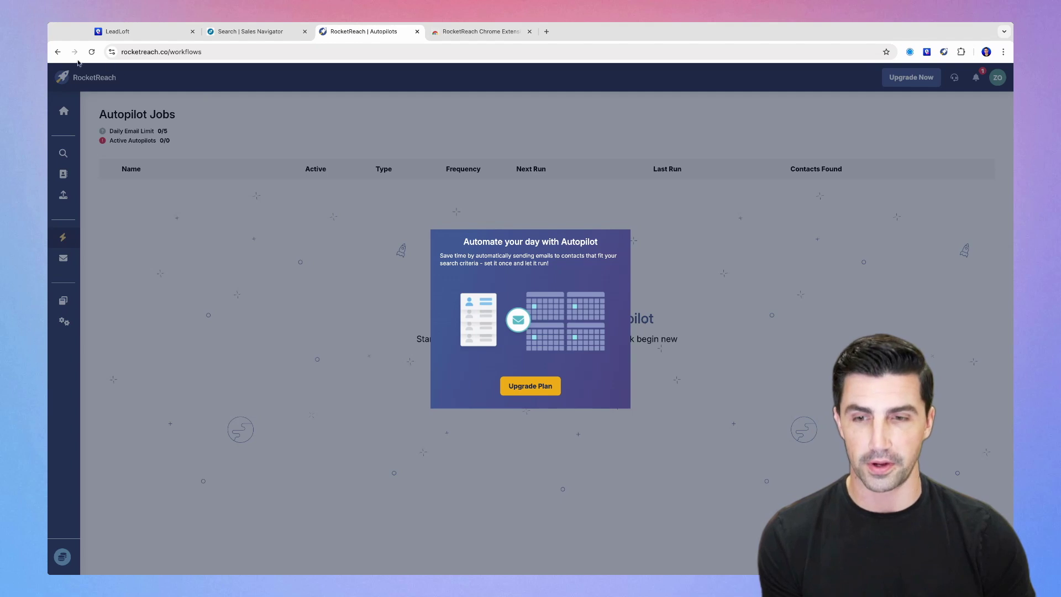
Go back to RocketReach's Founder people search results.
left_click(57, 52)
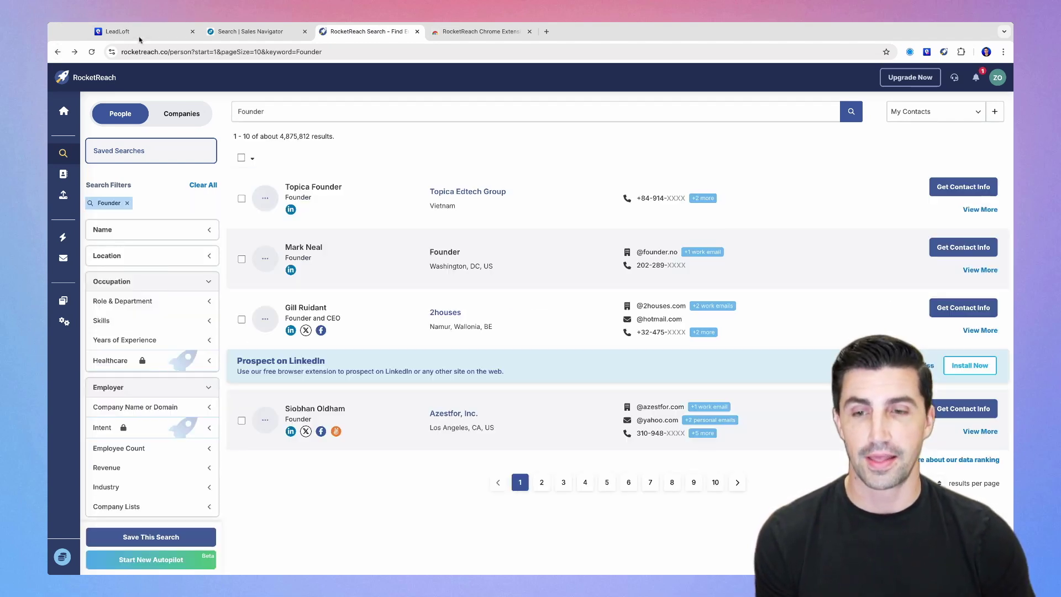
Switch from the LeadLoft playbook to LeadLoft's pipeline board.
left_click(144, 35)
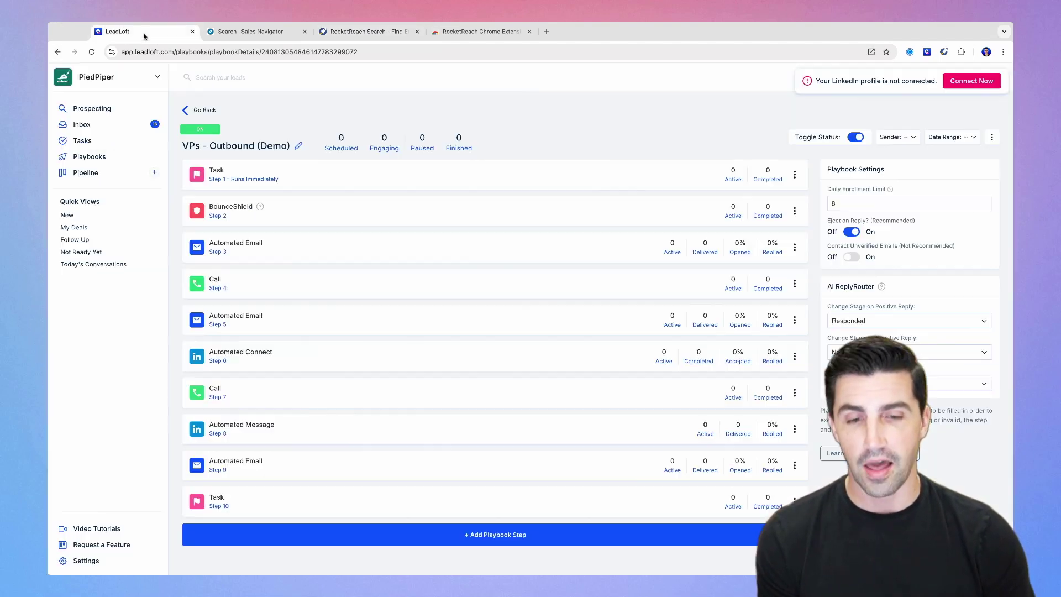
left_click(110, 176)
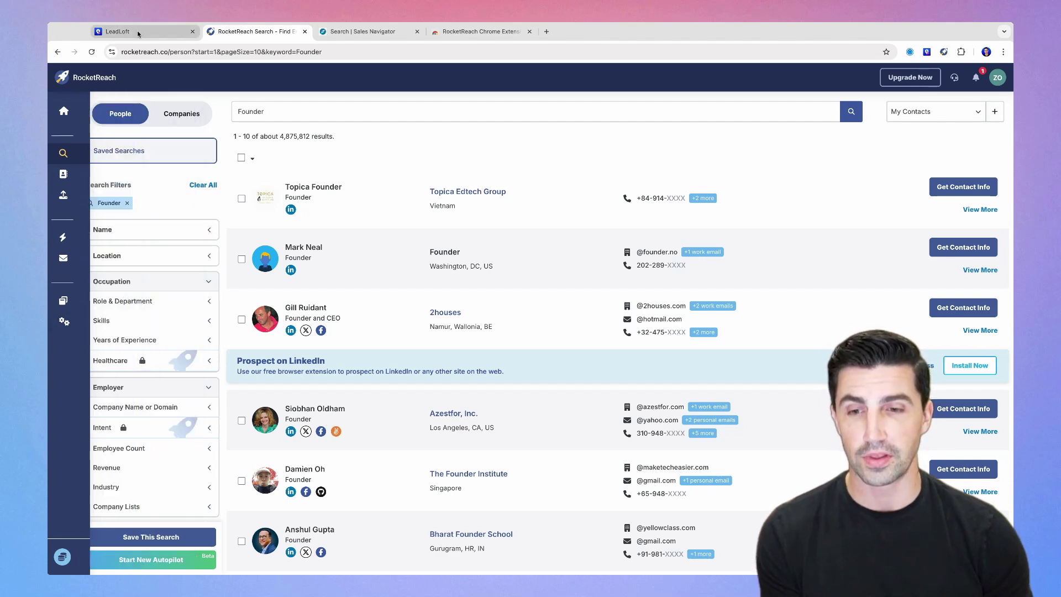
On LeadLoft's pipeline board, drag the Aceana Group deal between stages, leaving it in Responded.
left_click(138, 34)
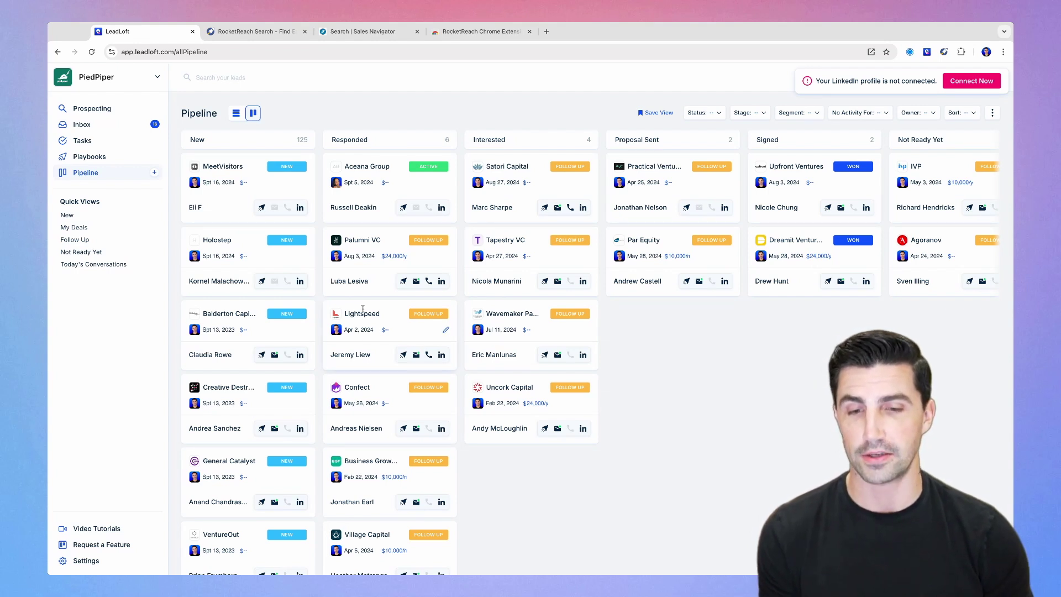
left_click_drag(357, 203, 384, 180)
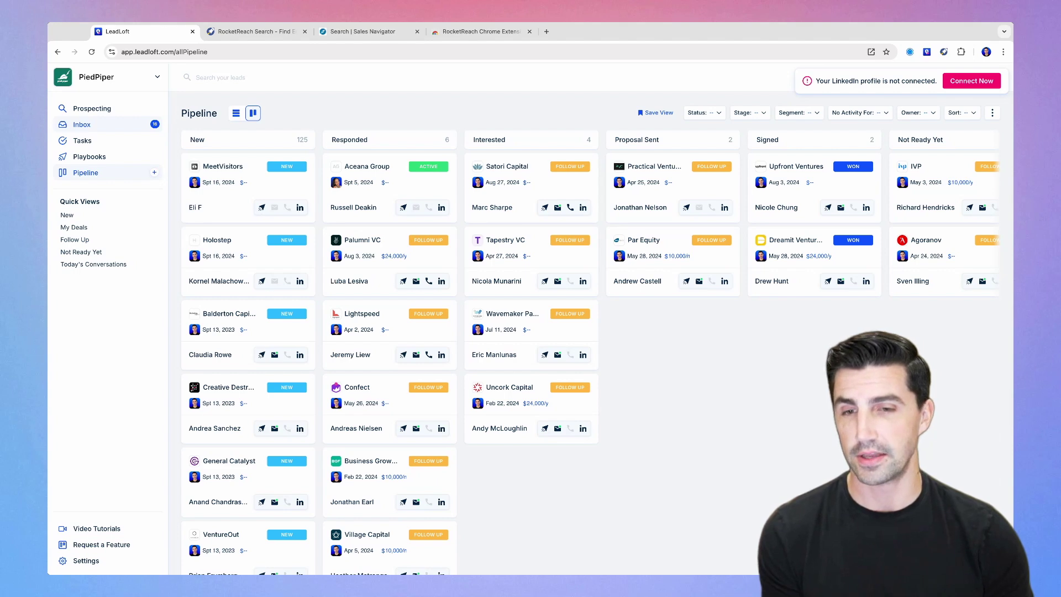
Show RocketReach's Messages activity page with zero emails sent and a 0/5 daily limit, then switch to LeadLoft.
left_click(257, 36)
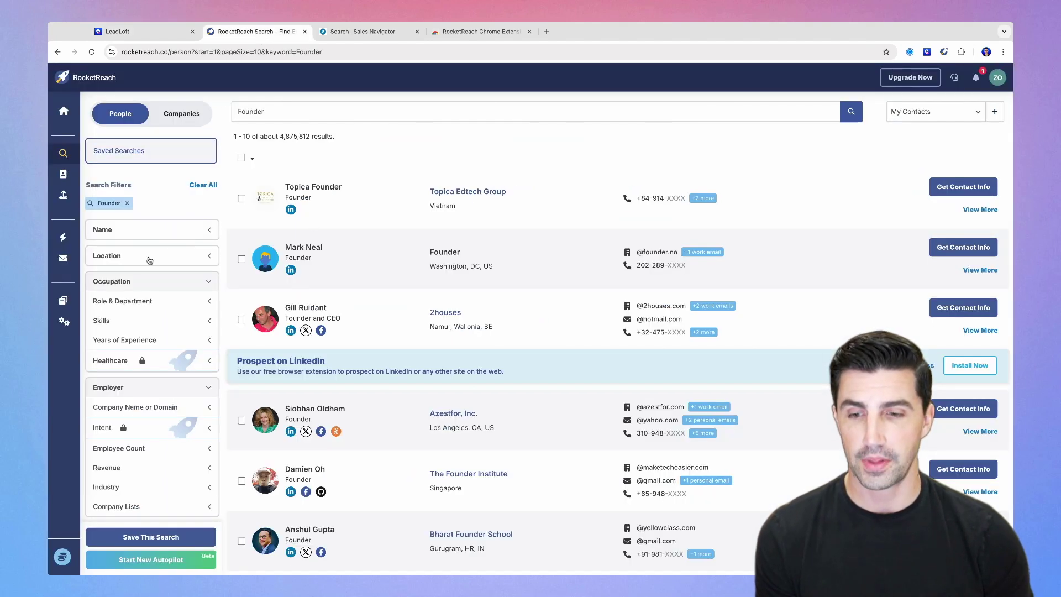
left_click(82, 261)
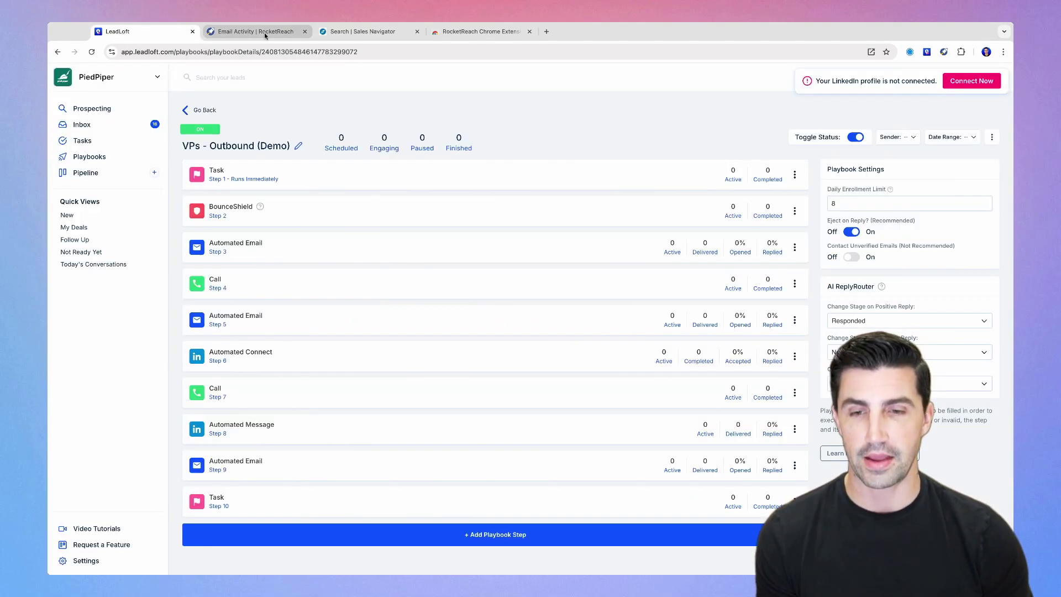
left_click(265, 33)
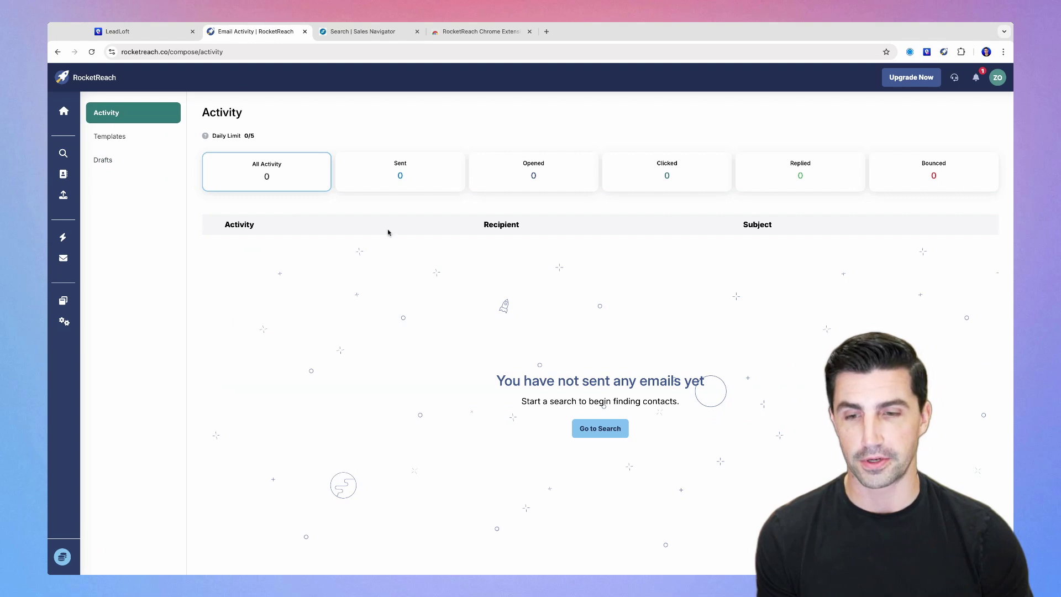
Expand the Step 3 email 'Quick question about {{Lead.Name}}' and highlight its {{FirstName}} greeting placeholder.
left_click(134, 33)
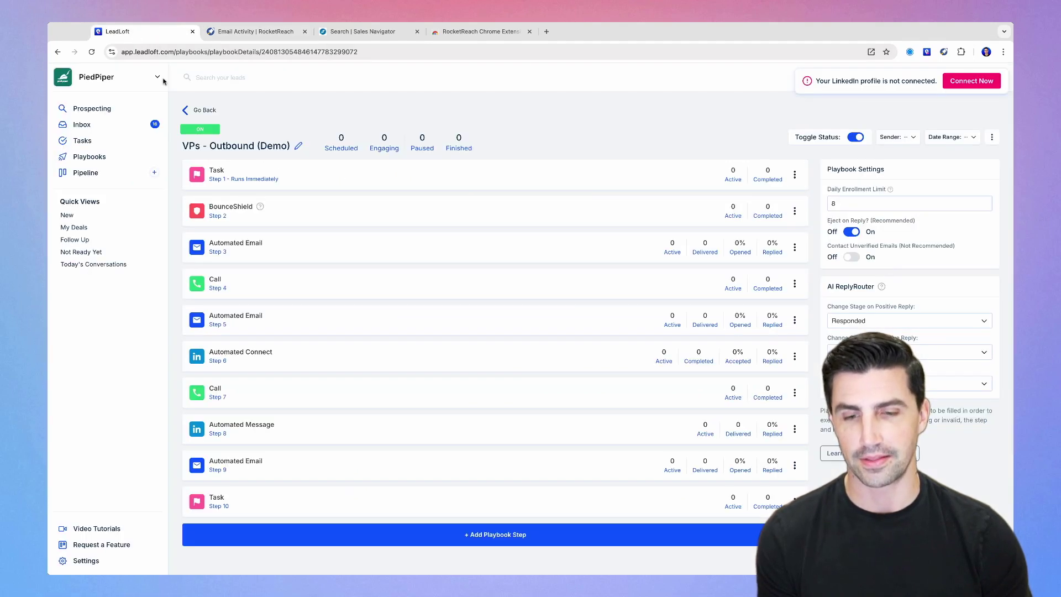
left_click(279, 249)
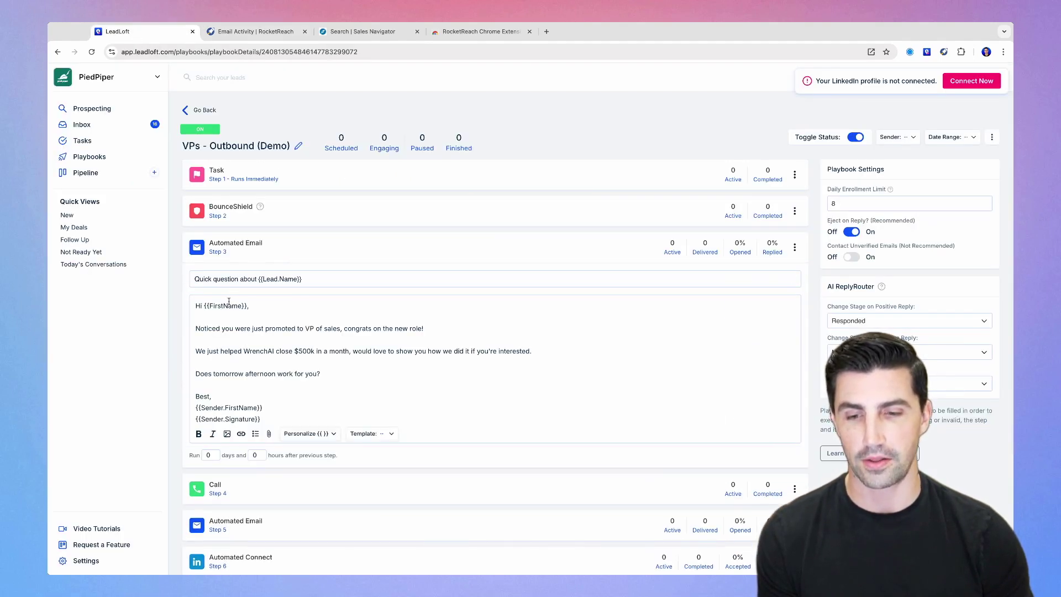
mouse_move(224, 306)
left_mouse_down()
mouse_move(246, 306)
mouse_move(204, 305)
left_mouse_up()
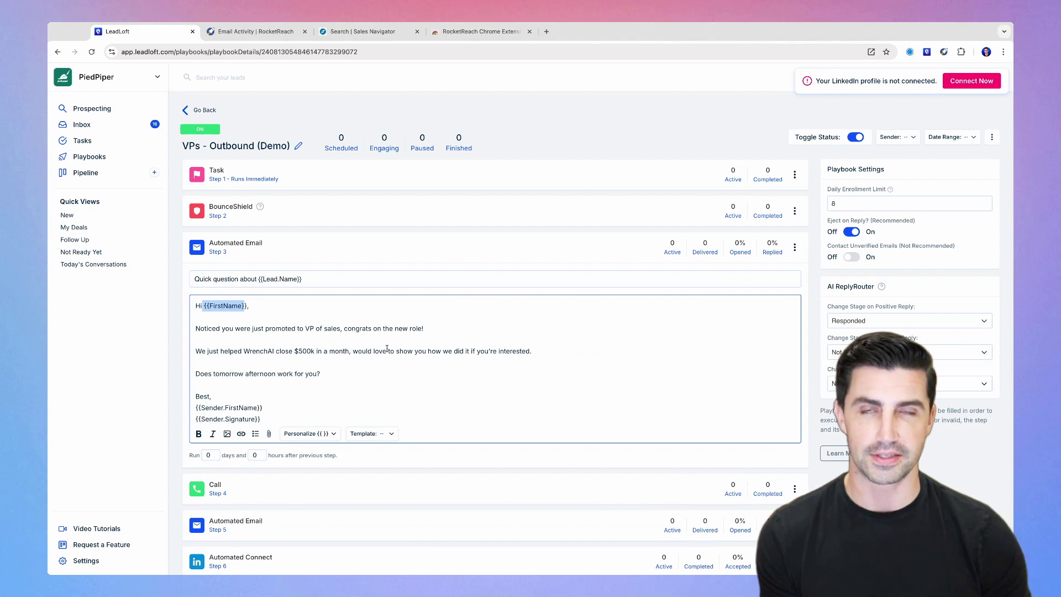